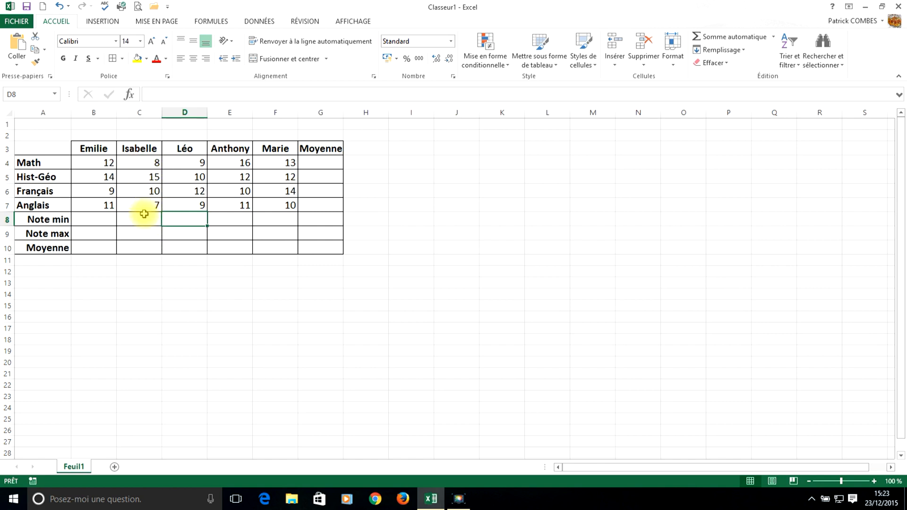
Open the function library for the Math average cell G4 and browse the recently used functions
left_click(330, 162)
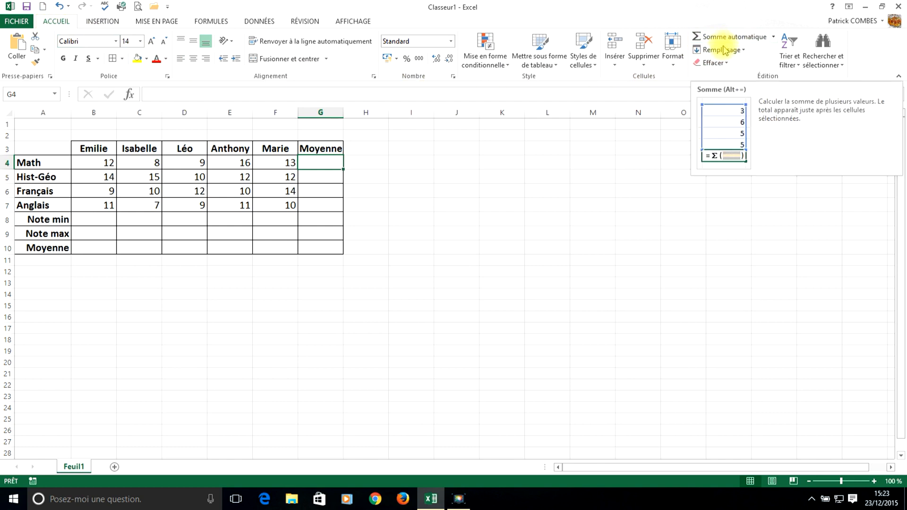
left_click(774, 37)
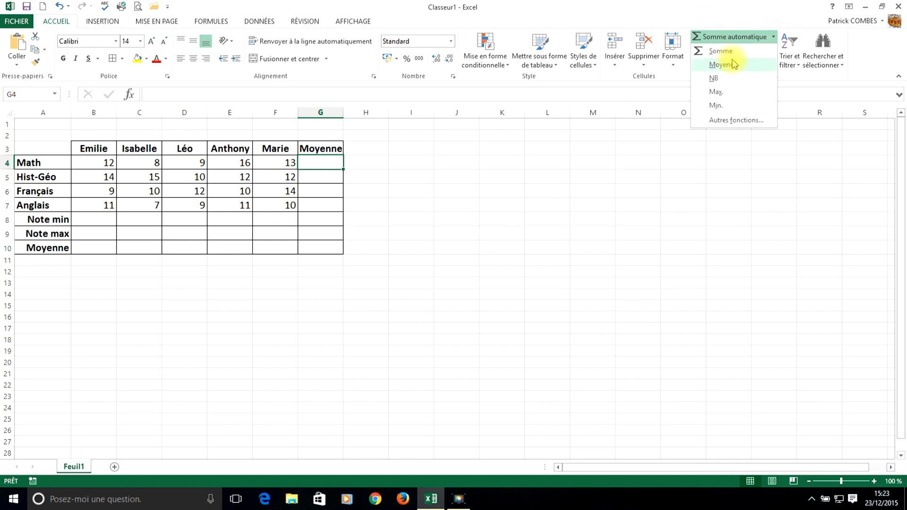
left_click(721, 123)
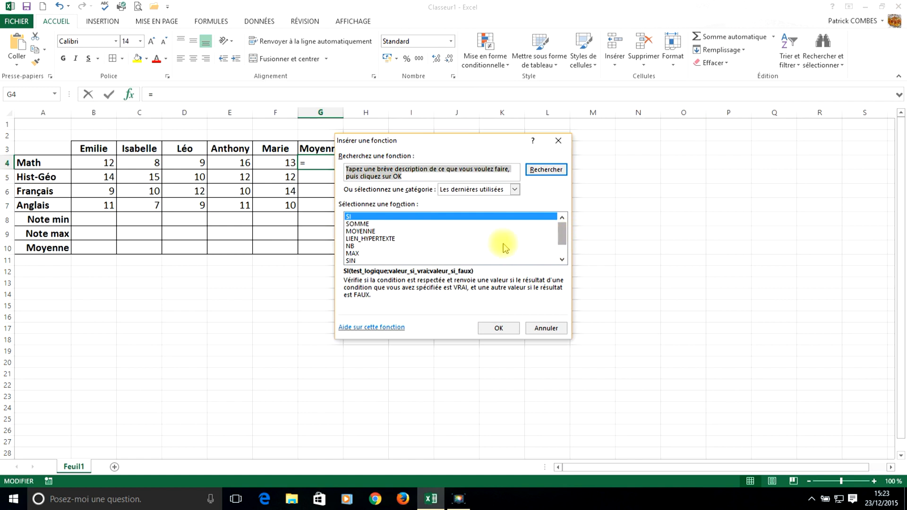
scroll(539, 243, "down", 1)
scroll(520, 232, "up", 1)
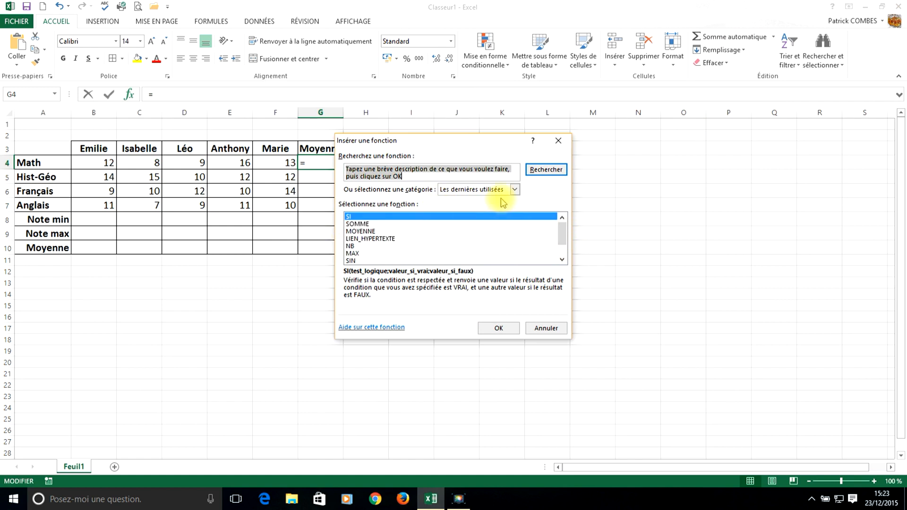
scroll(381, 247, "down", 1)
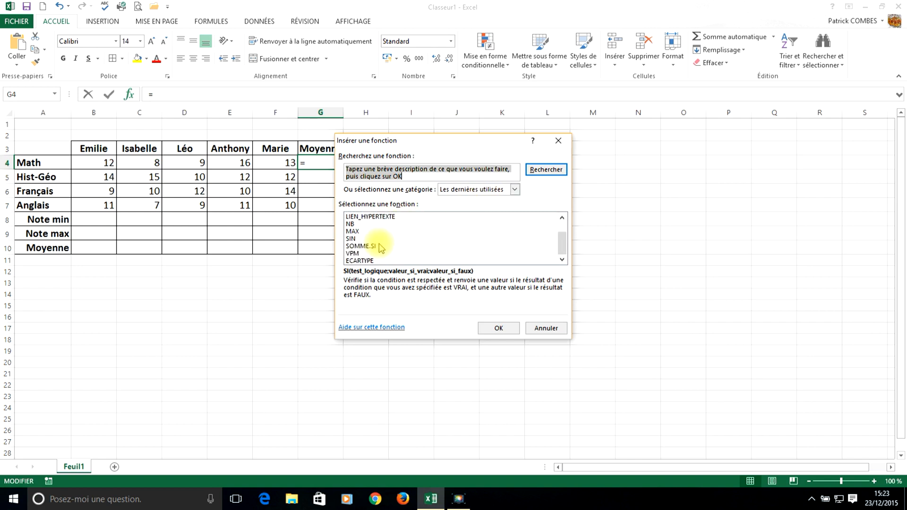
scroll(381, 247, "up", 1)
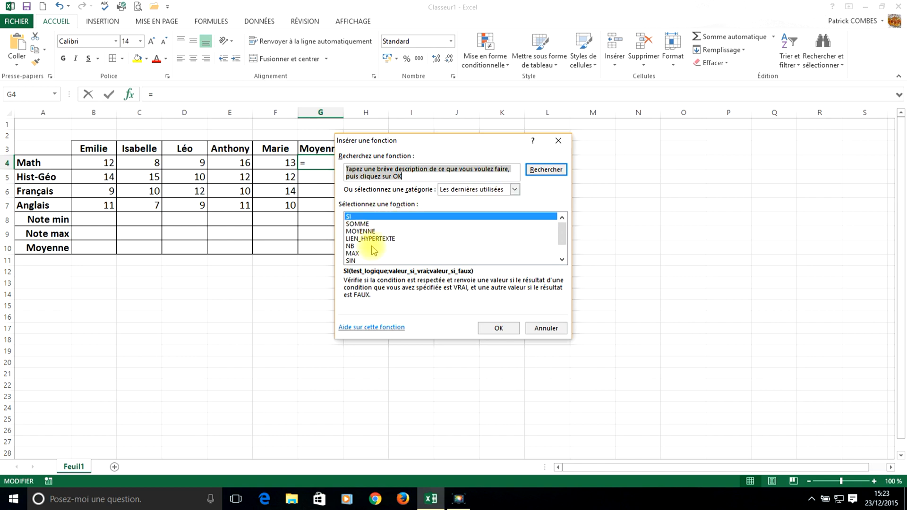
Search the function library for "moyenne", view the description of MOYENNE, and leave without inserting it
left_click(406, 174)
left_click_drag(408, 178, 304, 167)
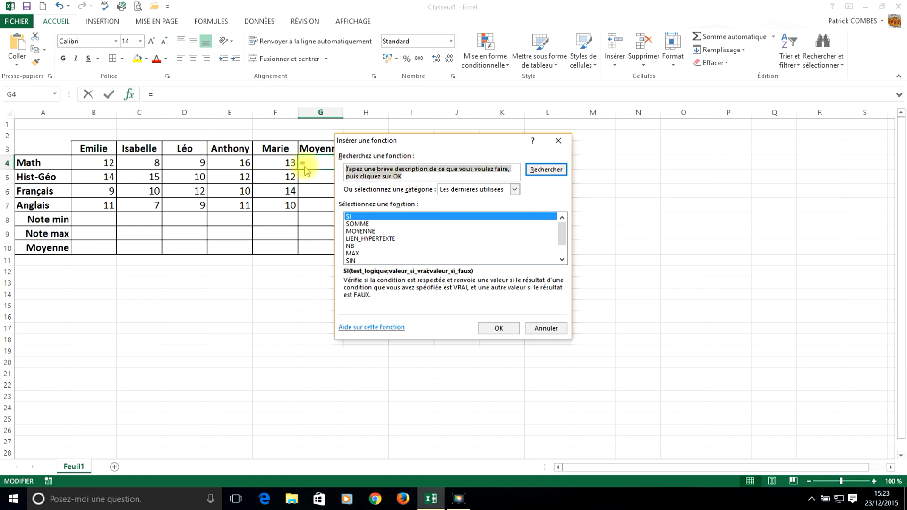
key("Delete")
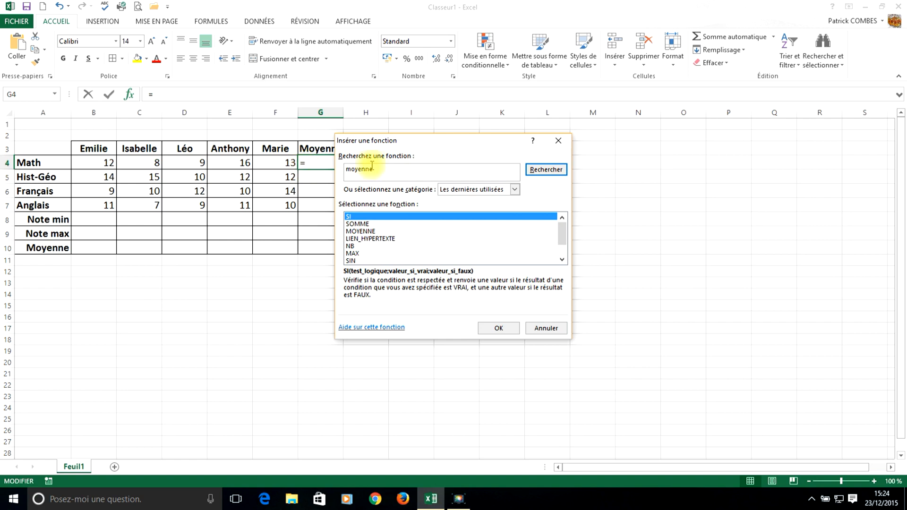
left_click(542, 170)
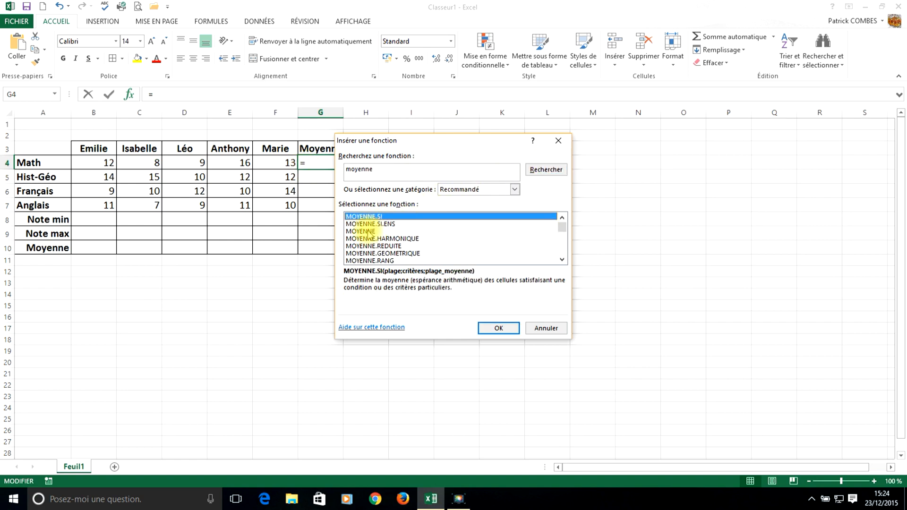
left_click(369, 232)
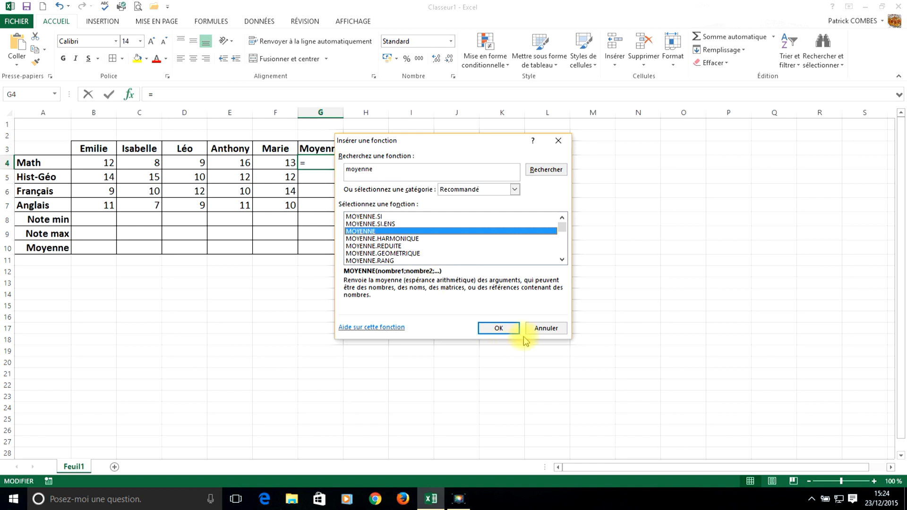
left_click(544, 329)
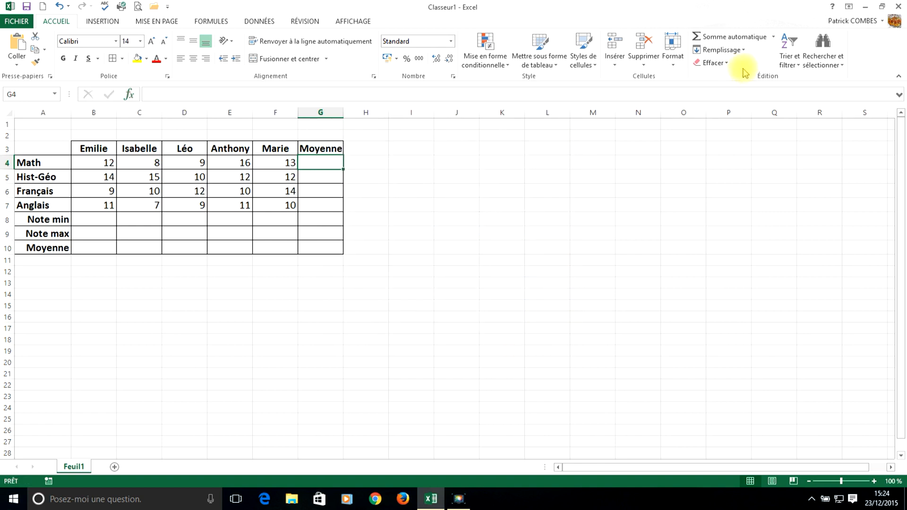
left_click(774, 37)
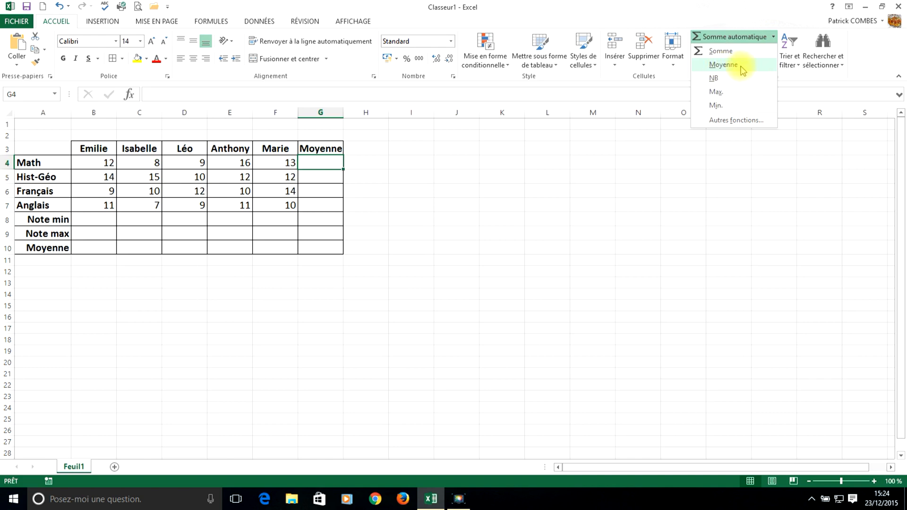
left_click(622, 7)
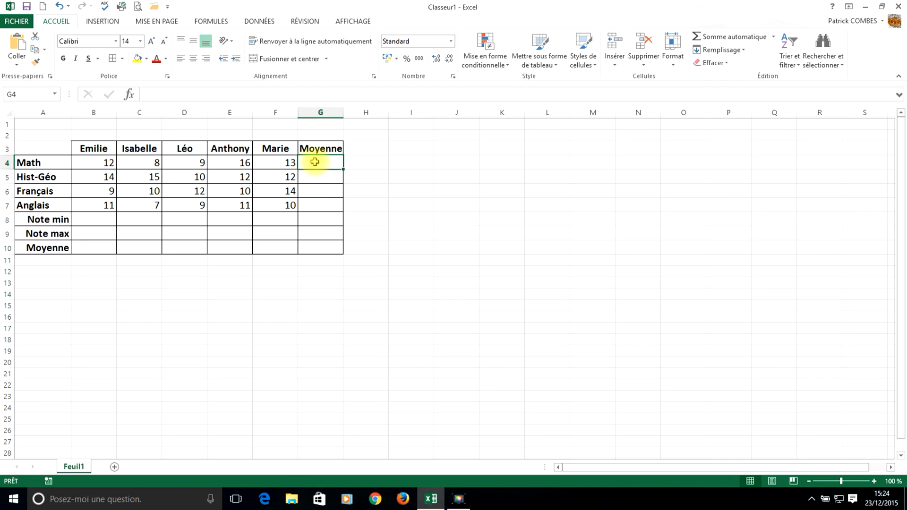
type("=mo")
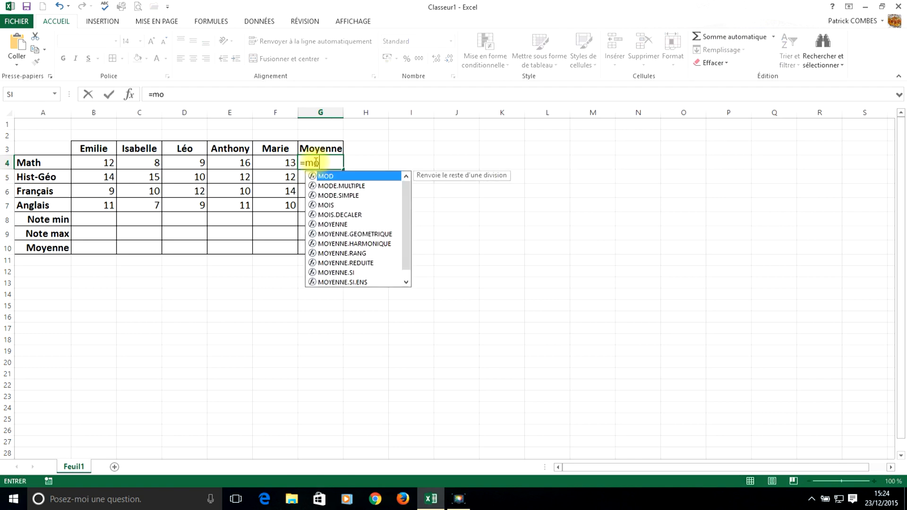
type("yenne(")
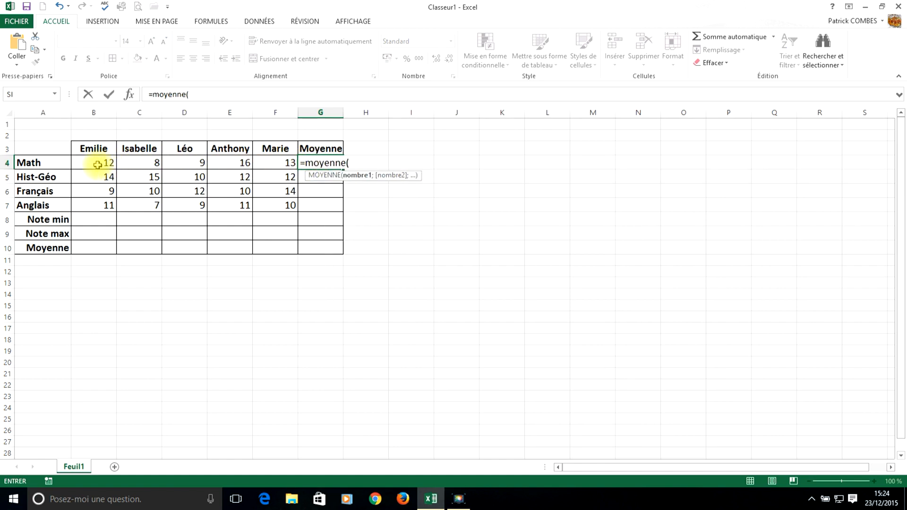
left_click_drag(97, 164, 274, 160)
key("BackSpace")
key("BackSpace")
key("BackSpace")
key("BackSpace")
key("BackSpace")
key("BackSpace")
key("Escape")
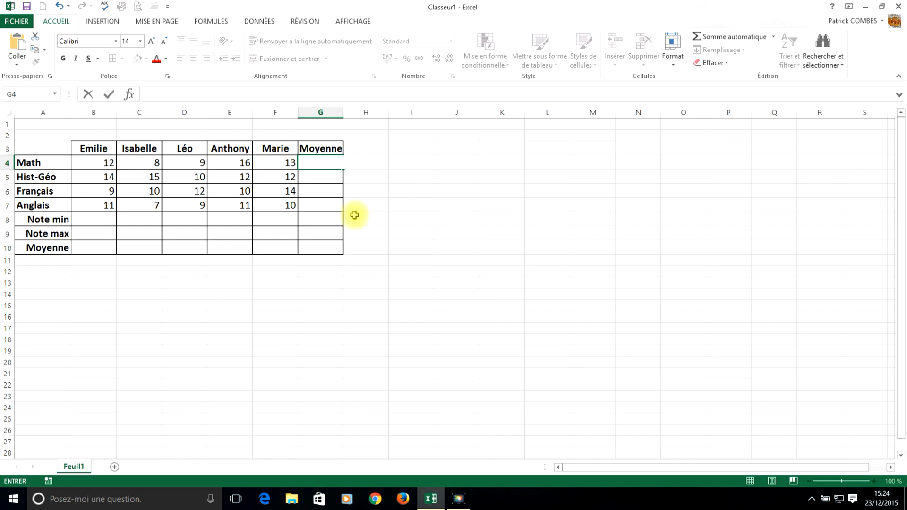
left_click(456, 260)
Calculate the Math average in G4 with the automatic MOYENNE function over the range B4:F4
left_click(324, 162)
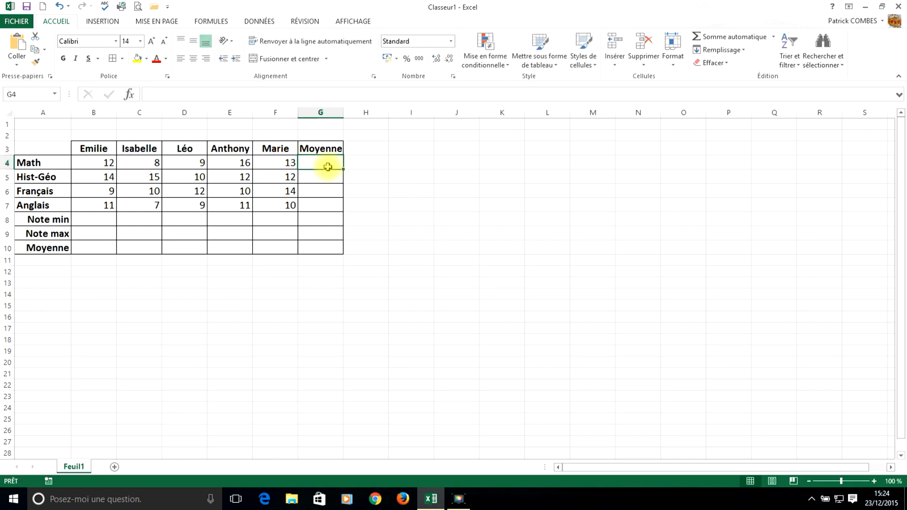
left_click(774, 36)
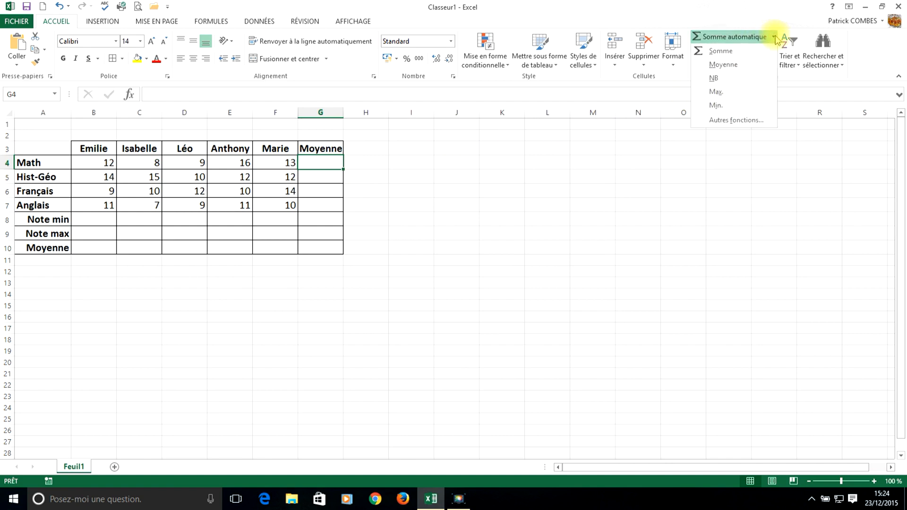
left_click(738, 68)
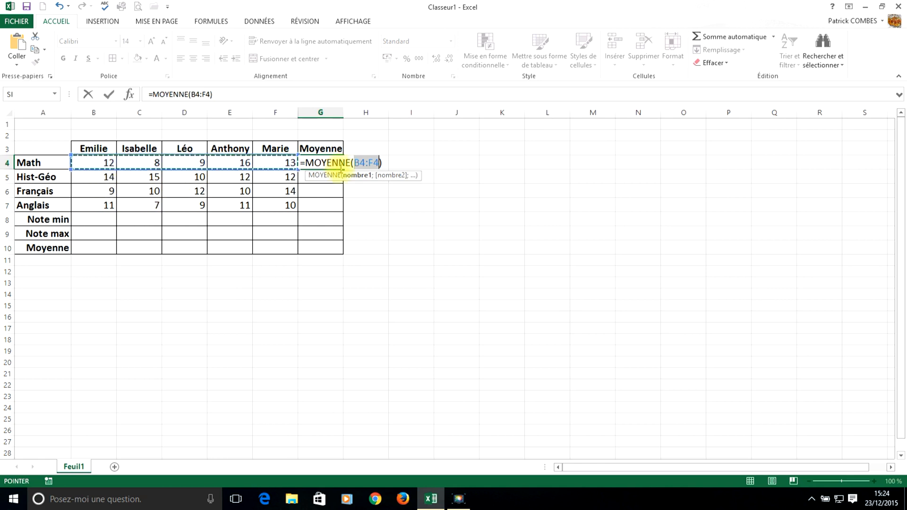
left_click(98, 178)
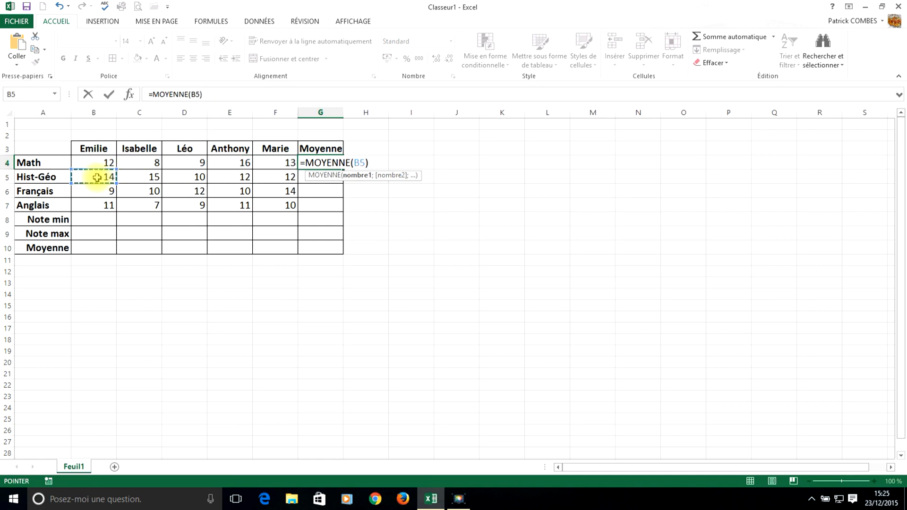
left_click_drag(98, 177, 157, 179)
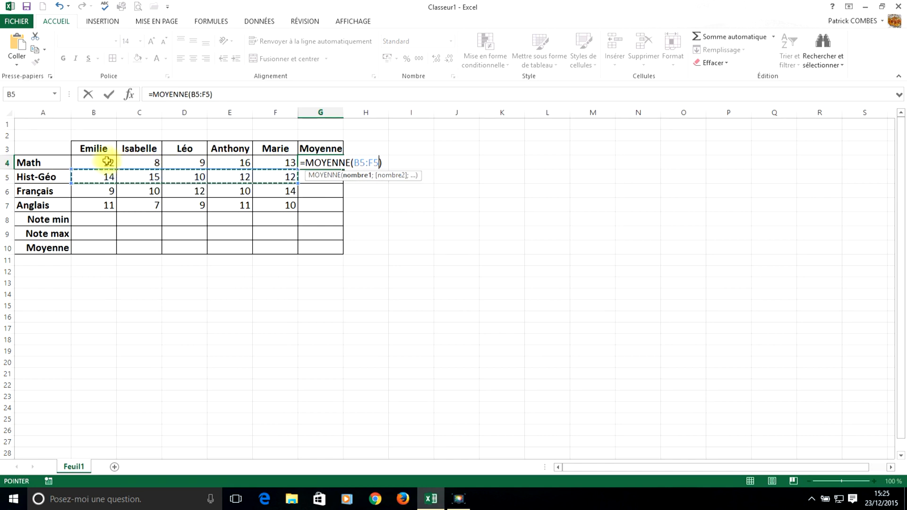
left_click_drag(108, 161, 141, 161)
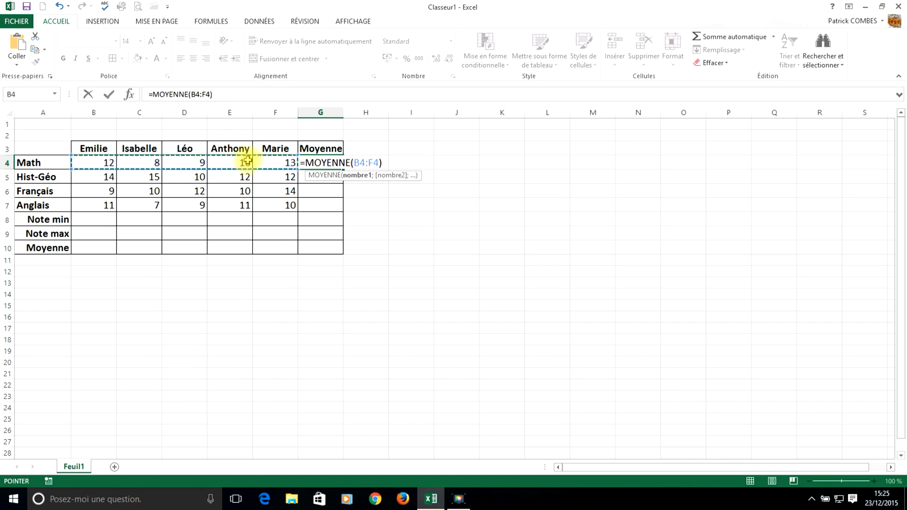
key("ctrl+Return")
key("Return")
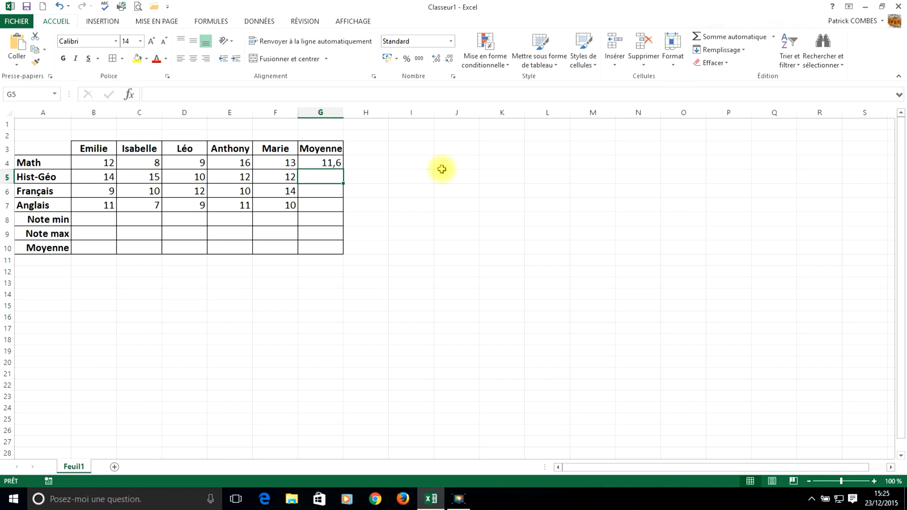
Enter the formula =moyenne(B5:F5) in G5 for the Hist-Géo average
type("=moyenne")
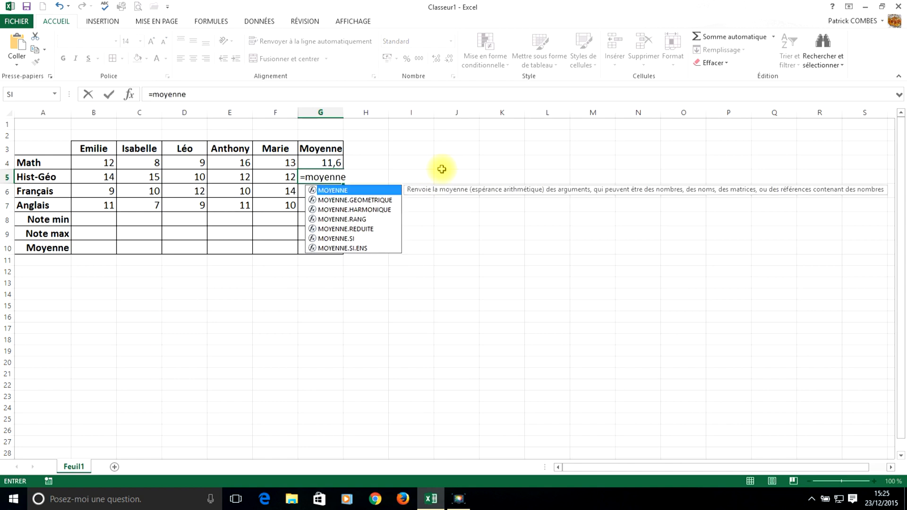
type("(")
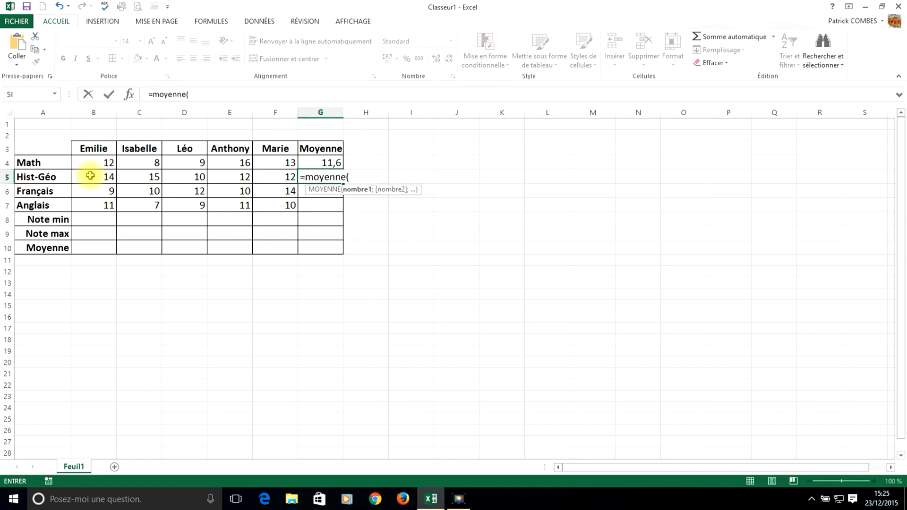
left_click_drag(90, 176, 262, 173)
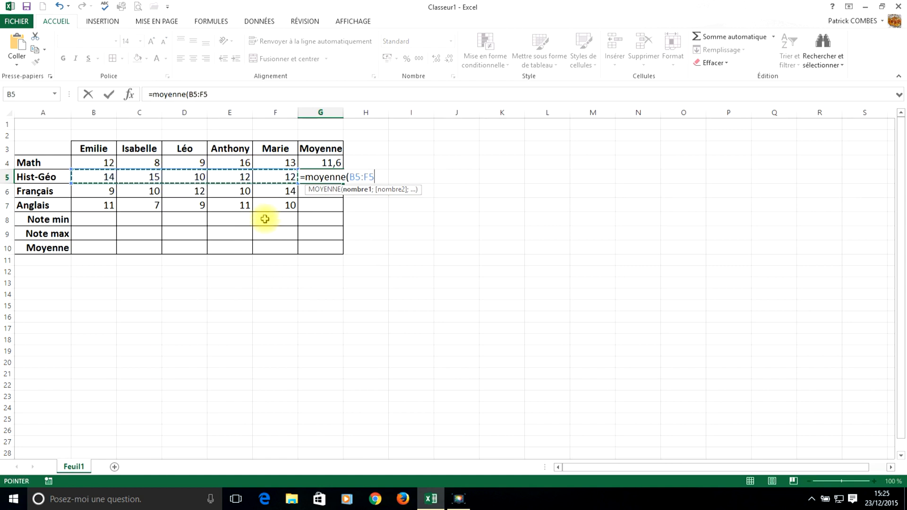
type(")")
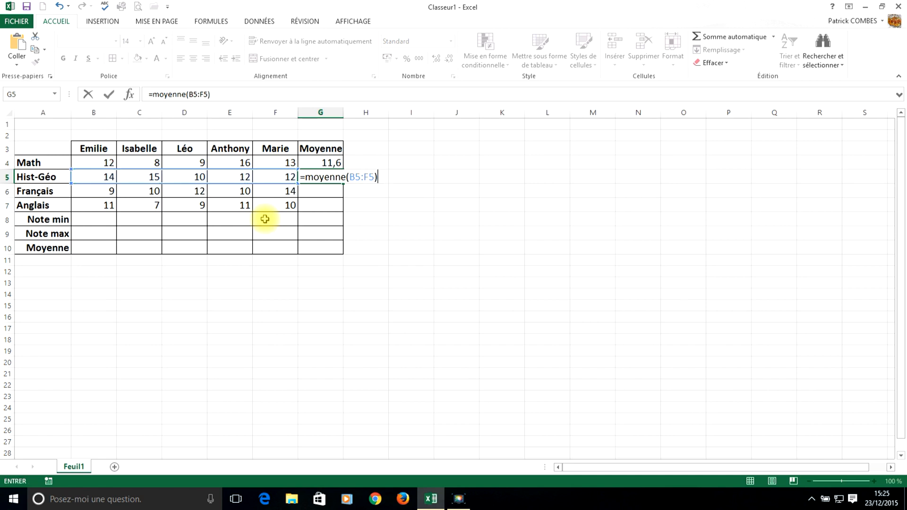
key("Return")
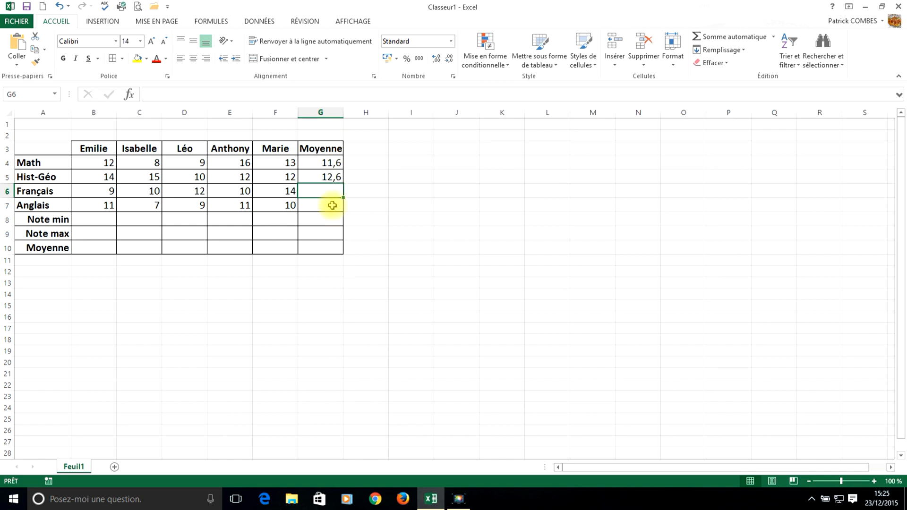
Copy the average formula from G5 down to the Français and Anglais rows, through G7
left_click(327, 177)
left_click_drag(343, 184, 348, 203)
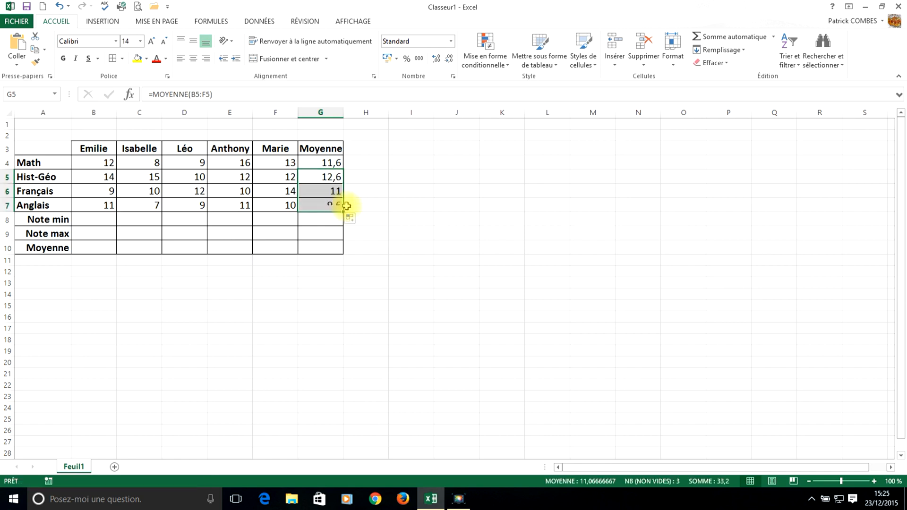
left_click(356, 190)
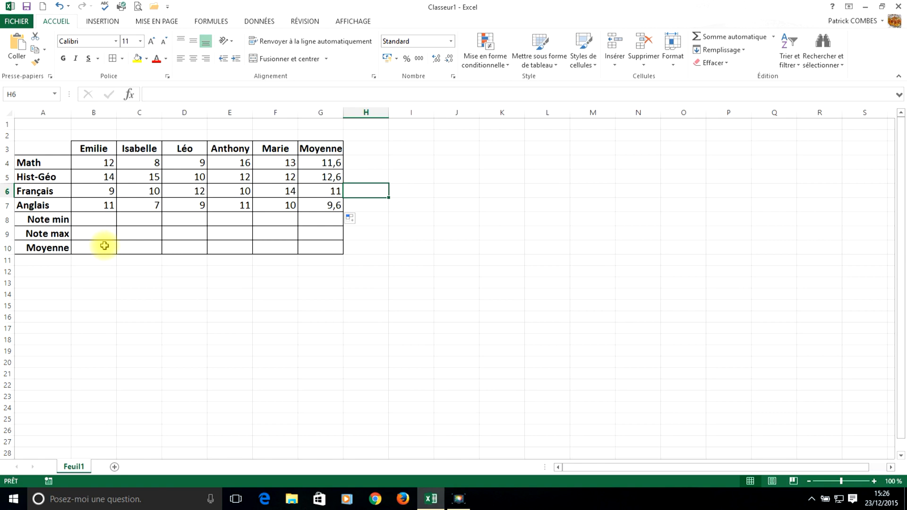
Insert the automatic Min function over B4:B7 in the Note min cell B8 and reselect that cell
left_click(95, 216)
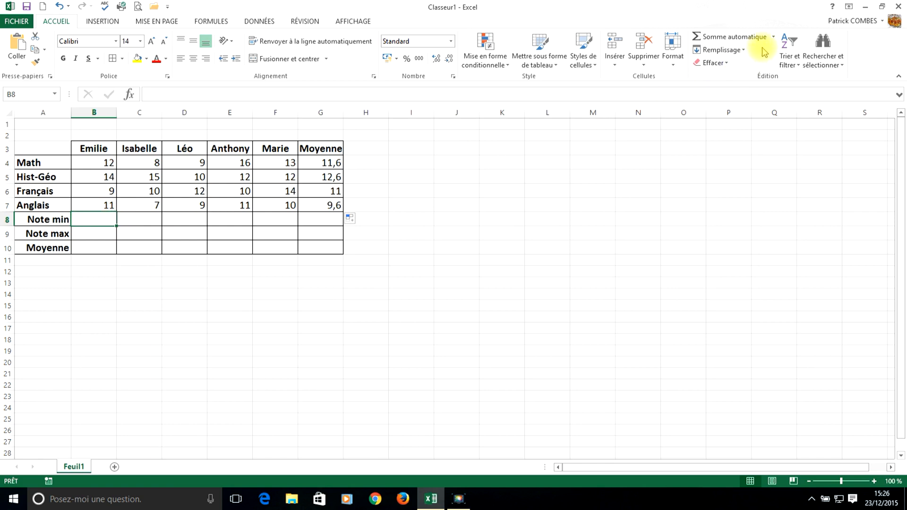
left_click(774, 37)
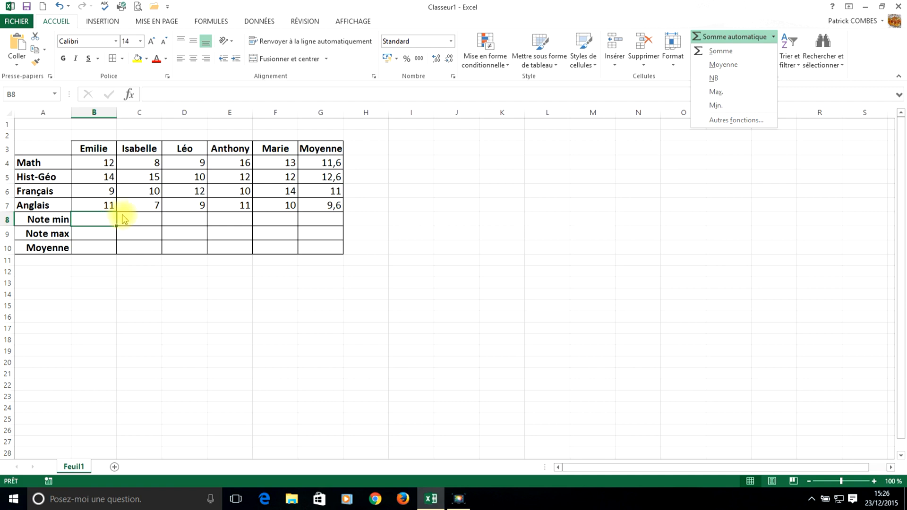
left_click(716, 104)
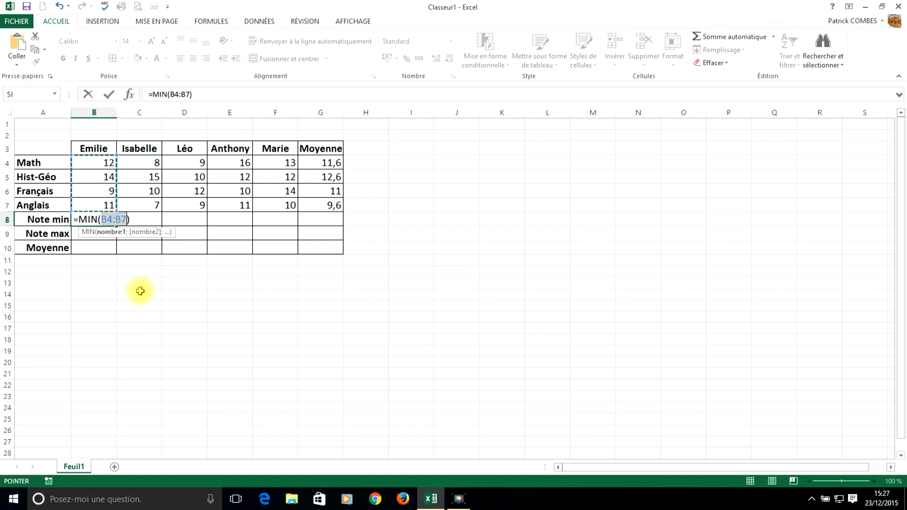
key("Return")
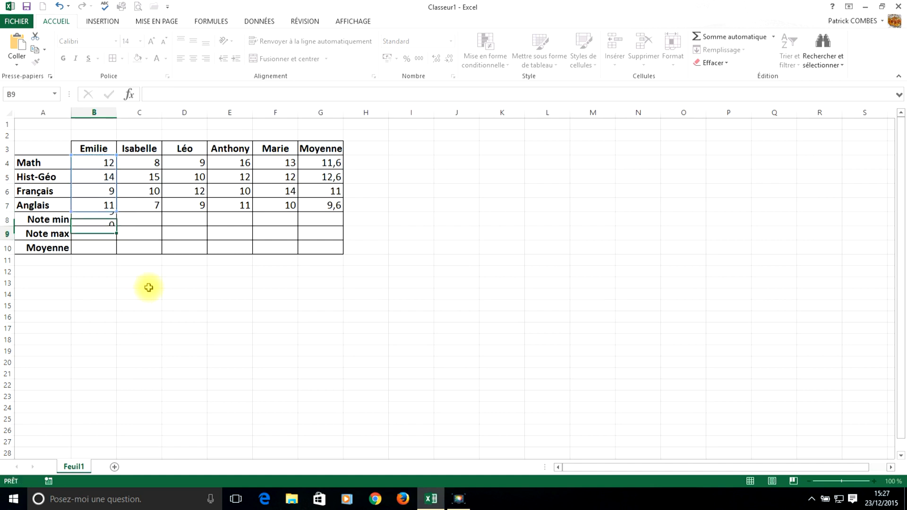
left_click(111, 221)
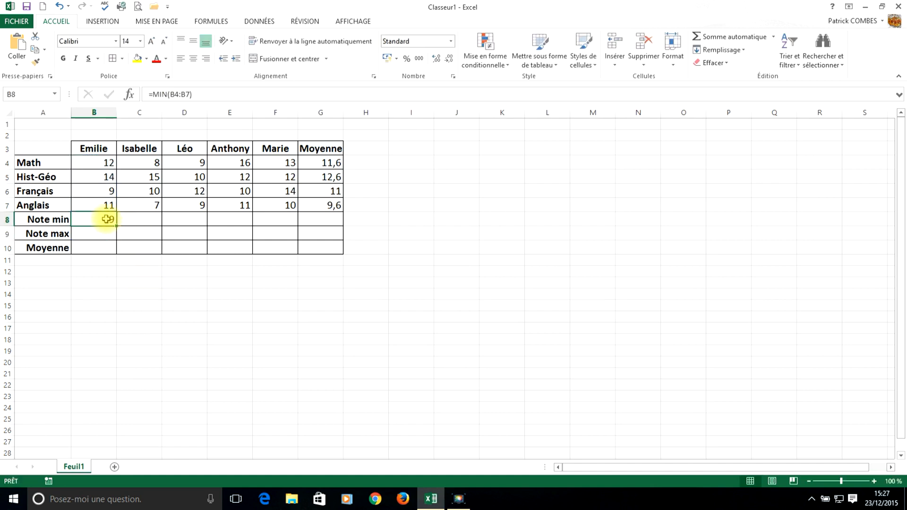
Copy the minimum formula from B8 across the Note min row through G8
left_click_drag(116, 226, 335, 227)
left_click(310, 281)
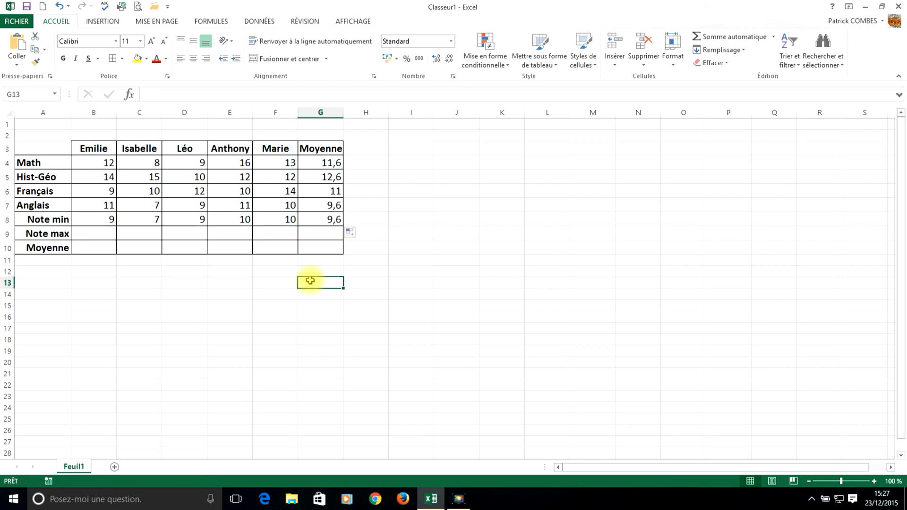
Calculate the Note max value in B9 with the automatic Max function over the range B4:B7
left_click(96, 232)
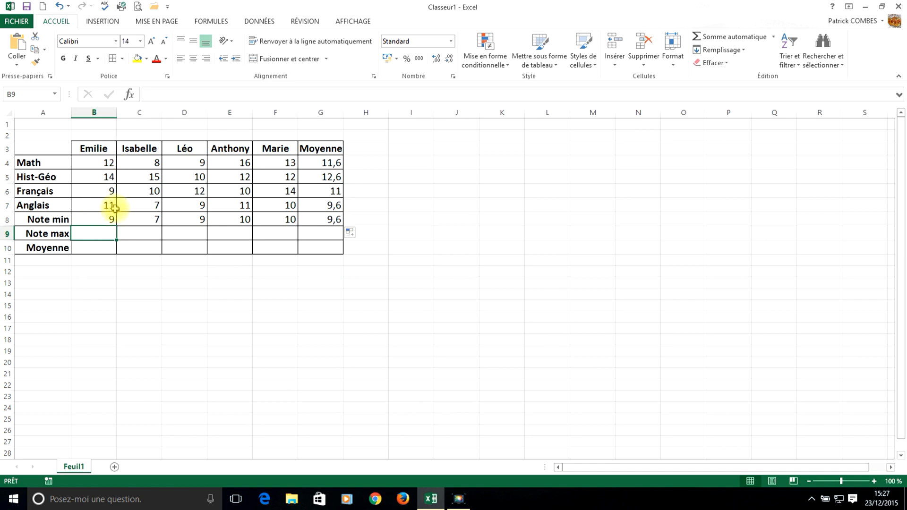
left_click(774, 37)
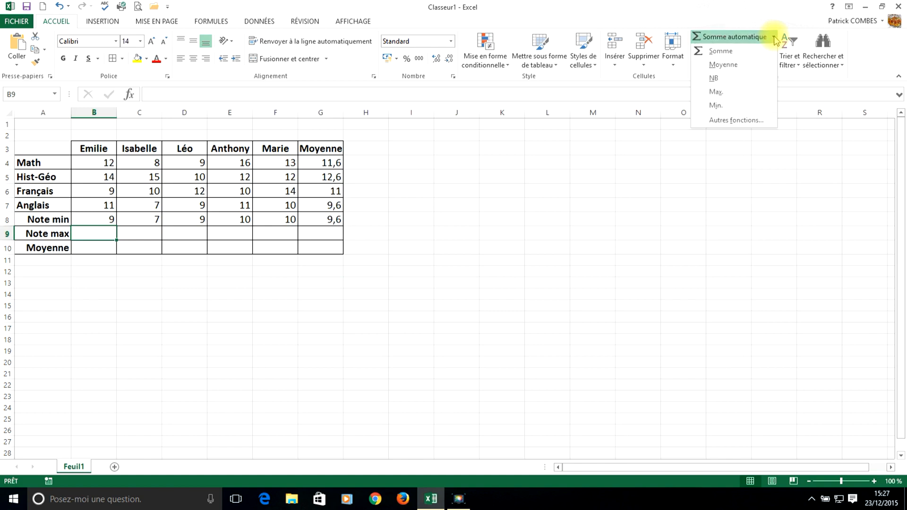
left_click(719, 93)
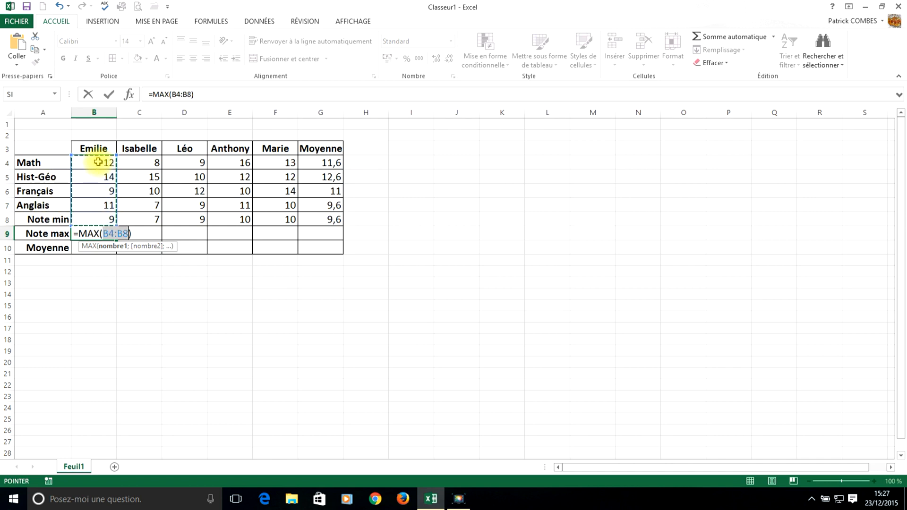
left_click_drag(97, 162, 97, 176)
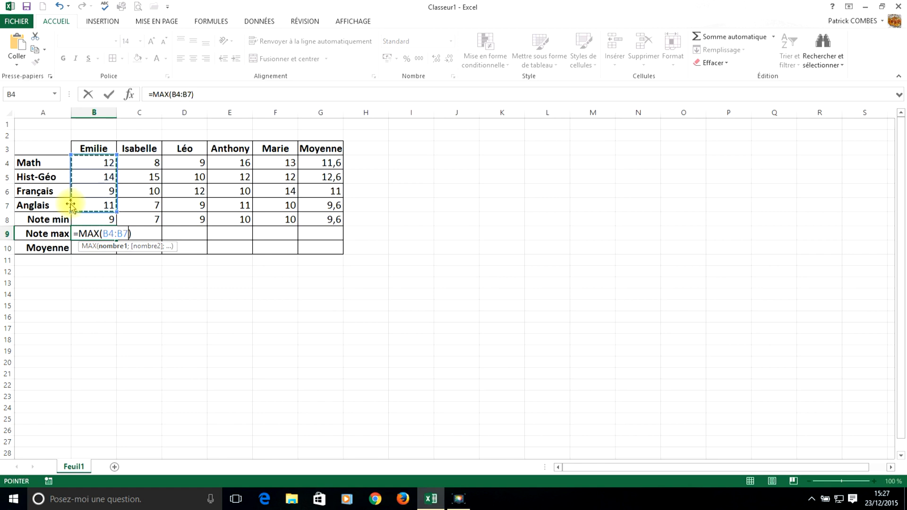
key("Return")
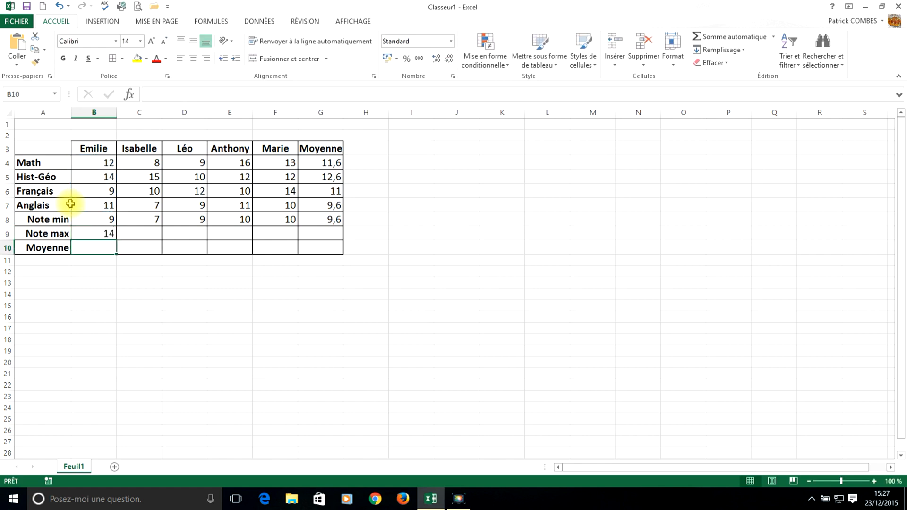
Copy the maximum formula from B9 across the Note max row through G9
left_click(112, 234)
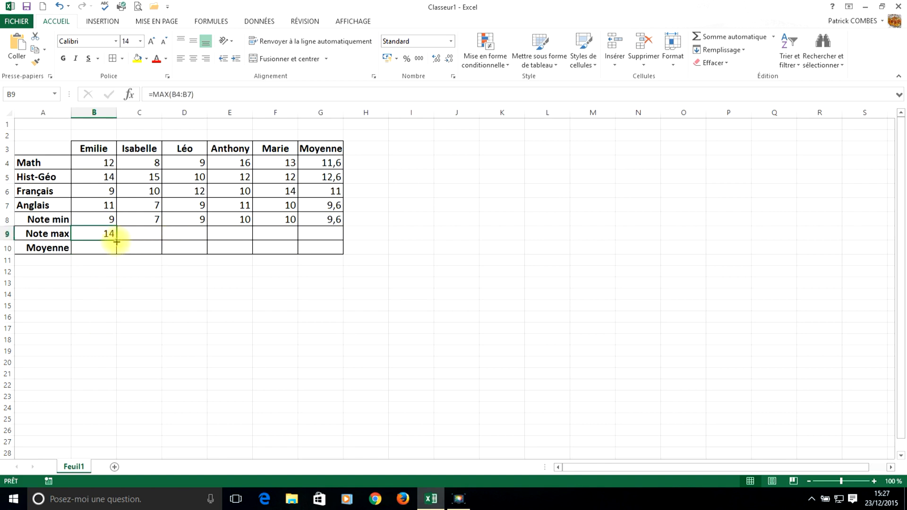
left_click_drag(117, 242, 334, 239)
left_click(266, 284)
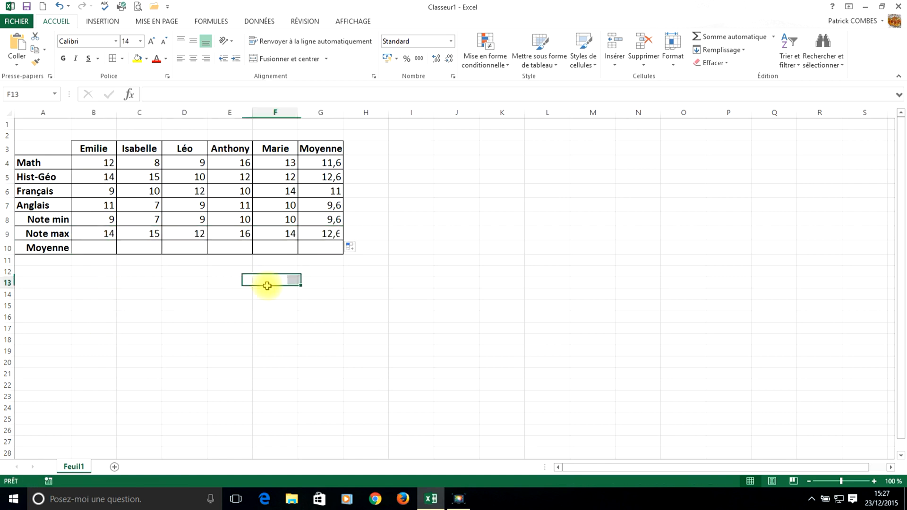
Calculate the Moyenne value in B10 with the automatic Moyenne function over the range B4:B7
left_click(101, 248)
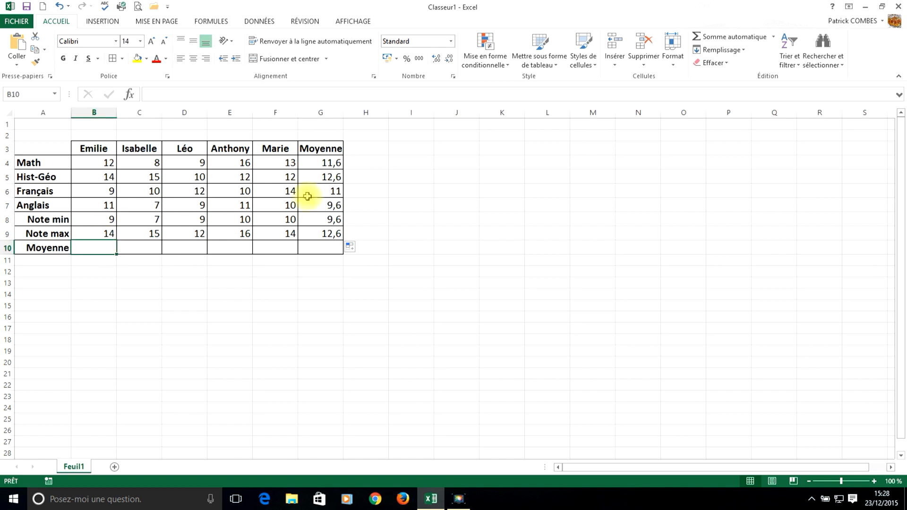
left_click(773, 38)
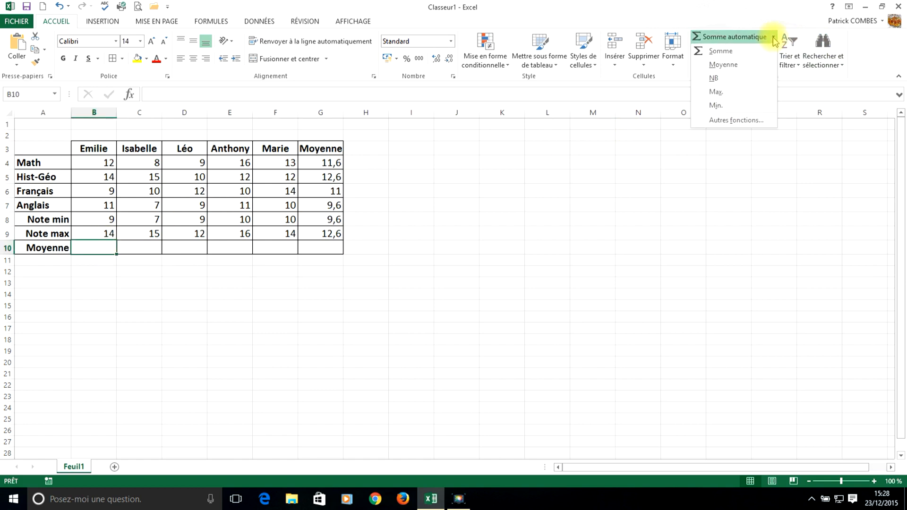
left_click(728, 68)
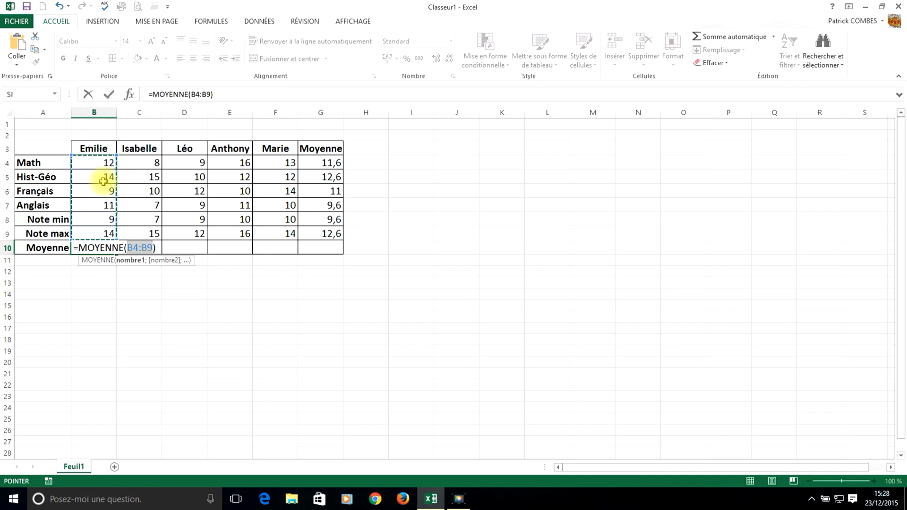
left_click_drag(101, 162, 97, 204)
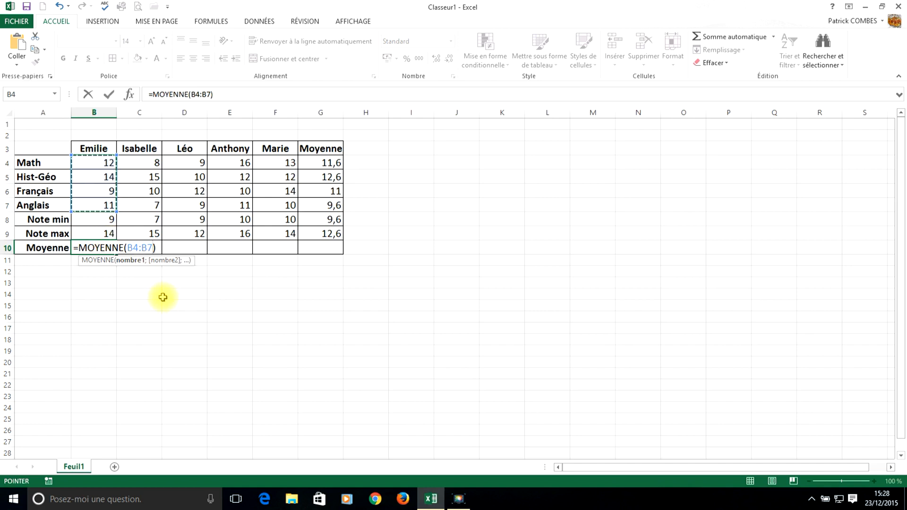
key("Return")
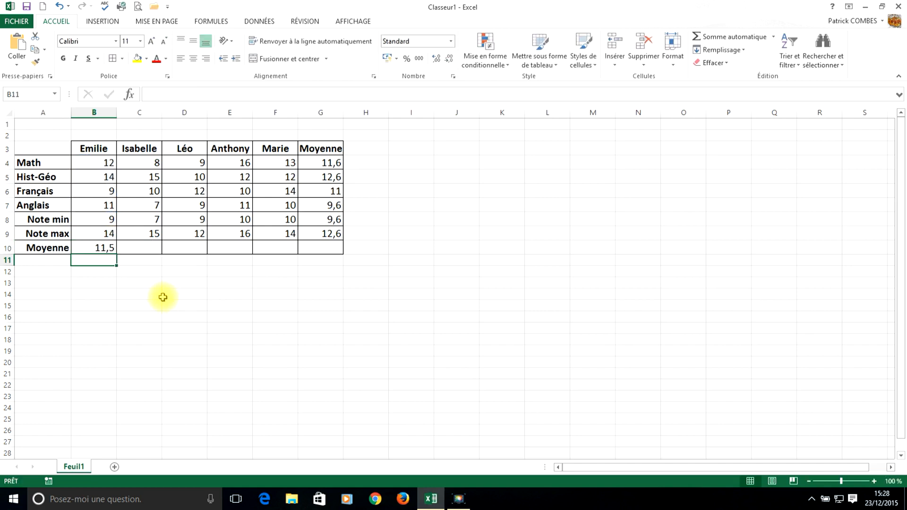
Copy the average formula from B10 across the bottom Moyenne row through G10
left_click(107, 249)
left_click_drag(116, 255, 318, 263)
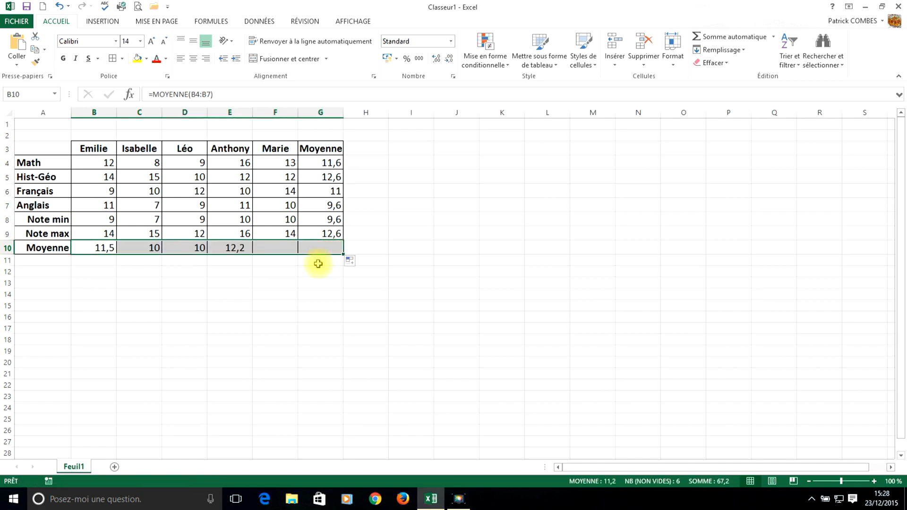
left_click(282, 295)
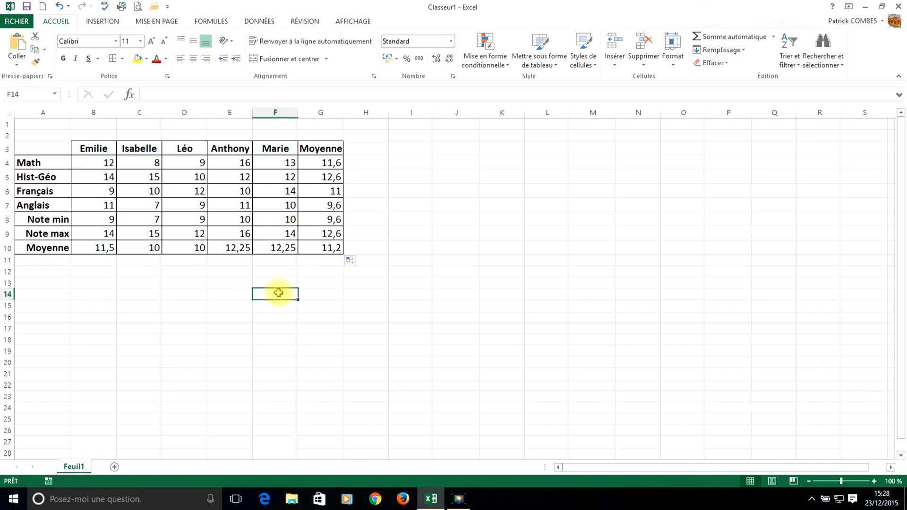